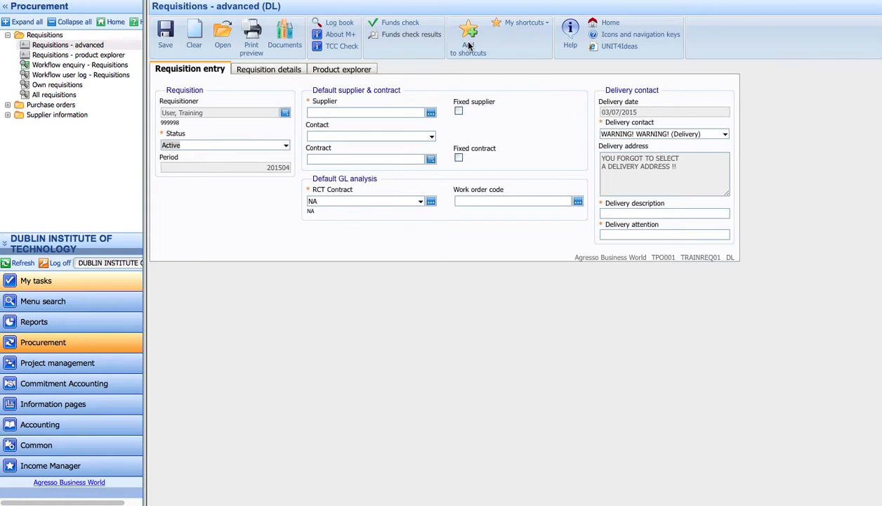
# Add the Requisitions - advanced (DL) screen to My shortcuts and confirm the 'Added to shortcuts' banner
pyautogui.click(549, 26)
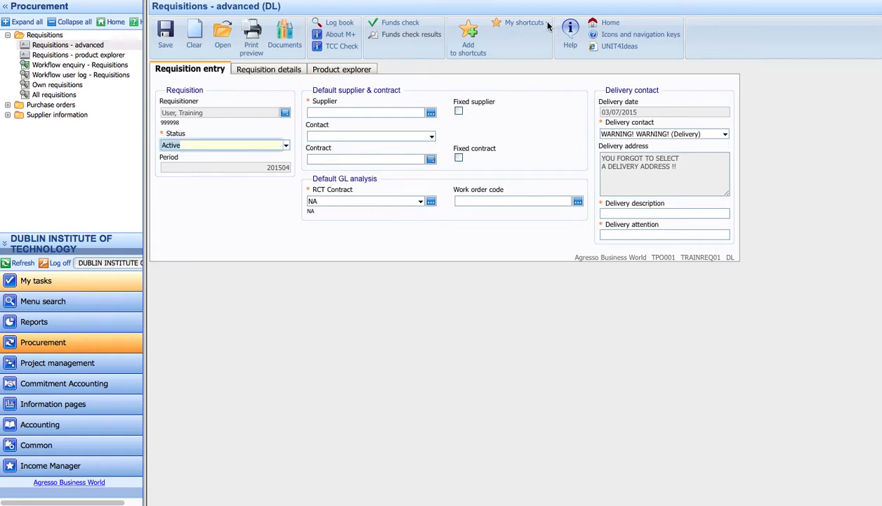
pyautogui.click(546, 26)
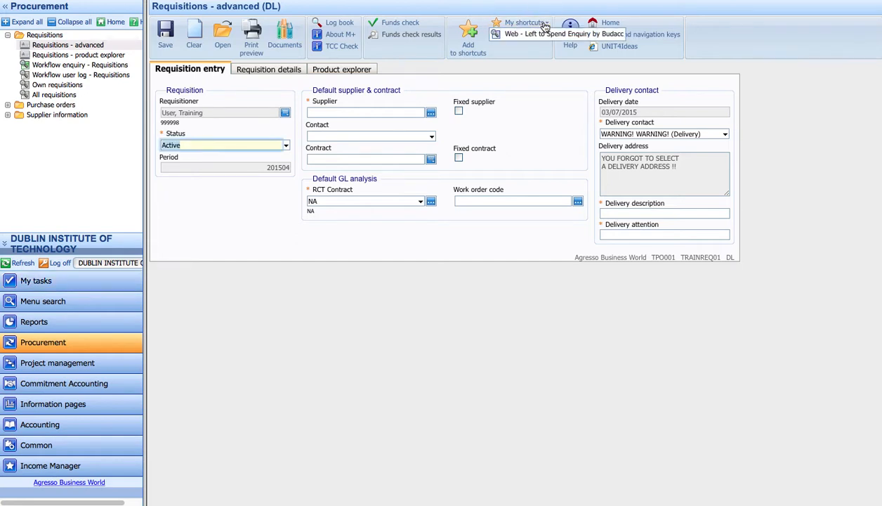
pyautogui.click(471, 33)
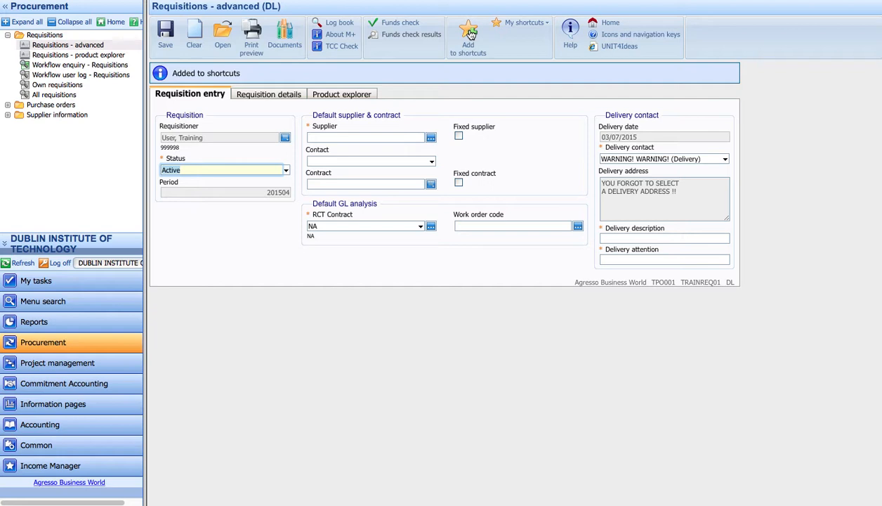
pyautogui.moveTo(167, 73); pyautogui.dragTo(242, 72)
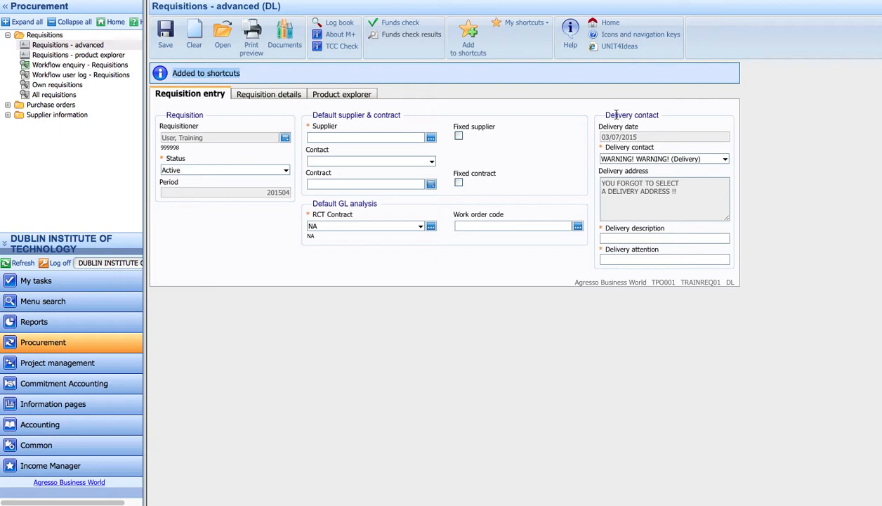
pyautogui.moveTo(597, 114); pyautogui.dragTo(661, 114)
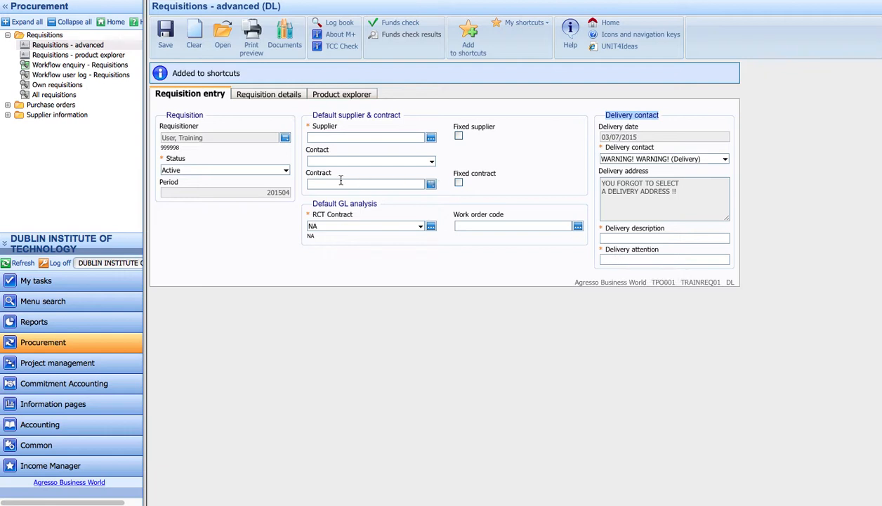
pyautogui.click(335, 137)
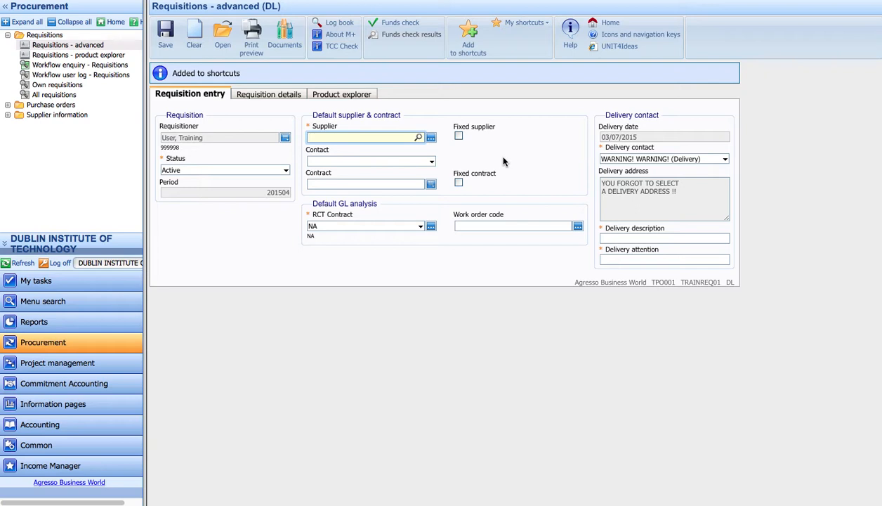
# Set supplier 4878 OFFICE DEPOT IRL LTD and work order code DF01 (Mount Street - Training Unit)
pyautogui.write('office')
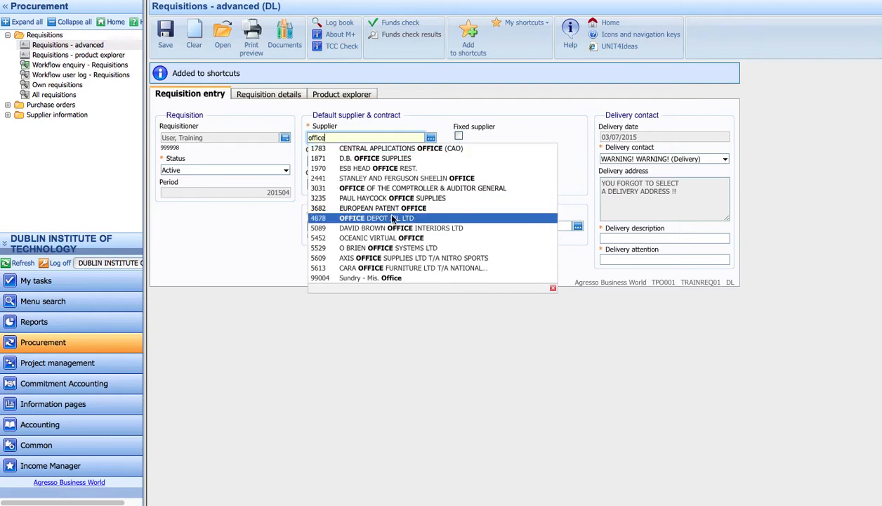
pyautogui.click(360, 219)
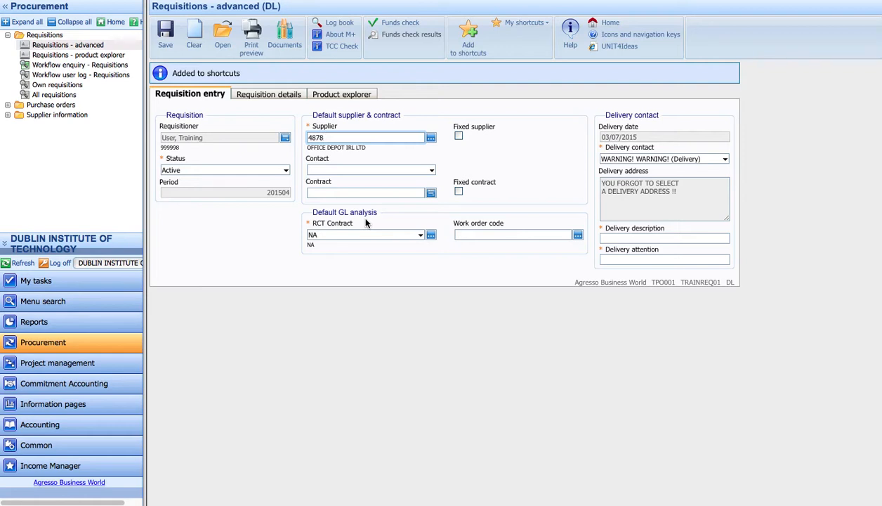
pyautogui.click(471, 236)
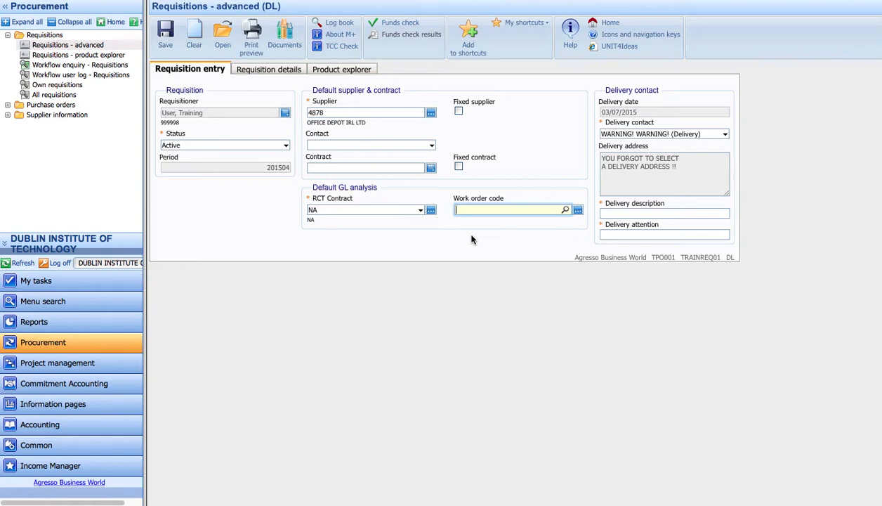
pyautogui.write('keenna')
pyautogui.press('BackSpace')
pyautogui.press('BackSpace')
pyautogui.press('BackSpace')
pyautogui.press('BackSpace')
pyautogui.write('nna')
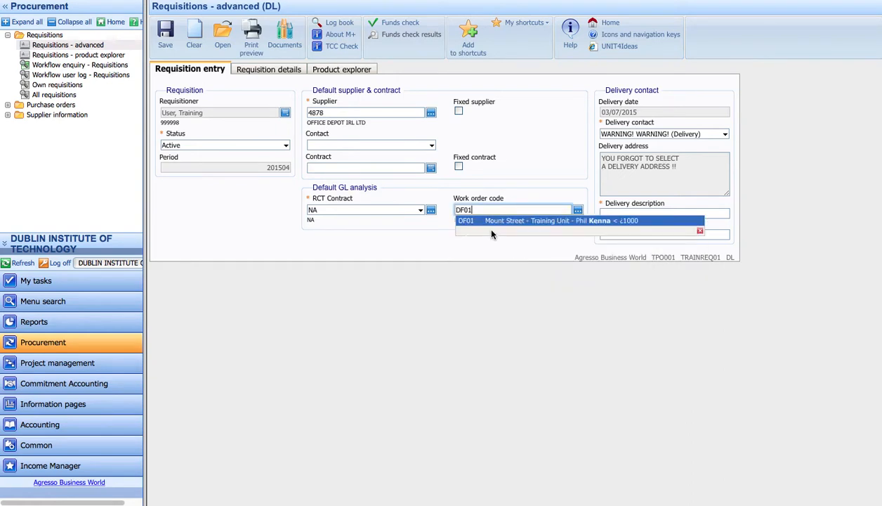
pyautogui.click(492, 223)
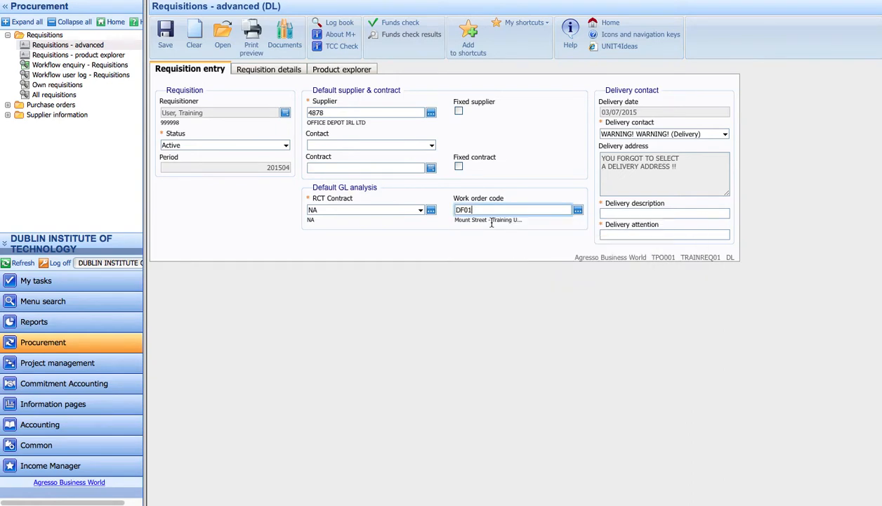
pyautogui.click(726, 136)
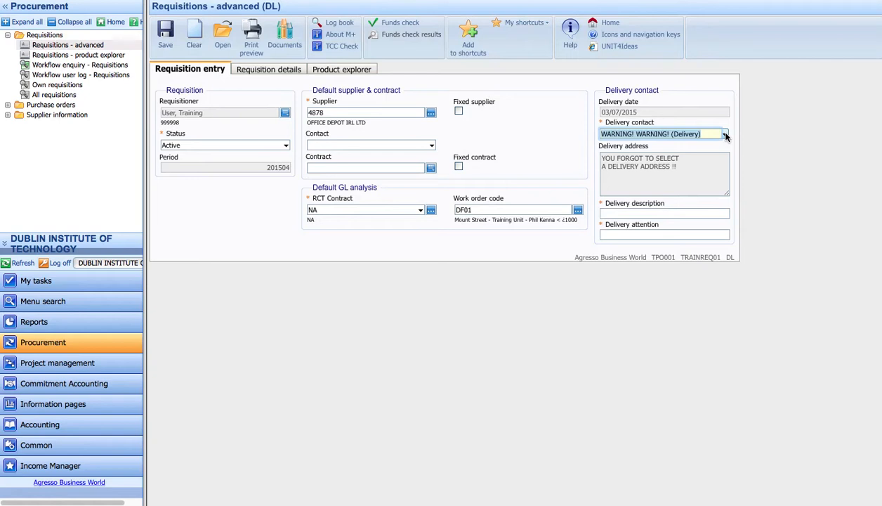
# Choose DIT: AUNGIER STREET (Delivery) as the delivery contact so its address fills in
pyautogui.click(726, 136)
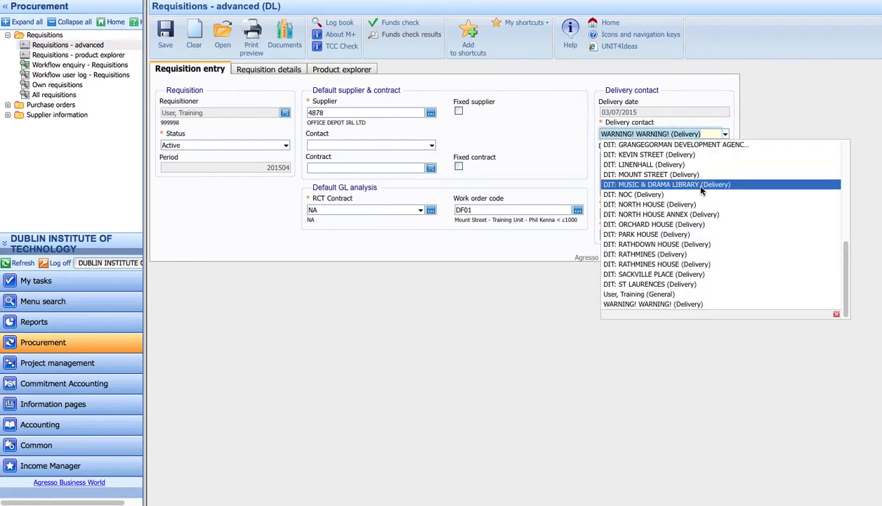
pyautogui.moveTo(845, 265); pyautogui.dragTo(849, 163)
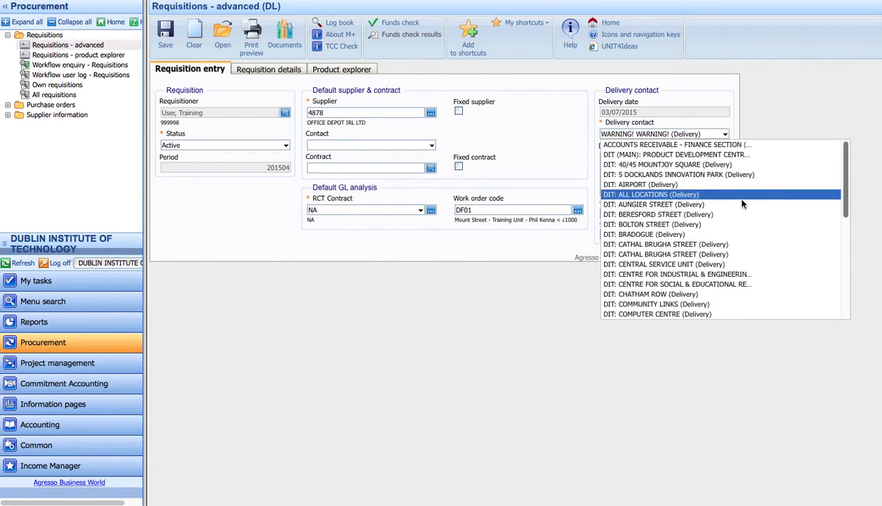
pyautogui.click(667, 203)
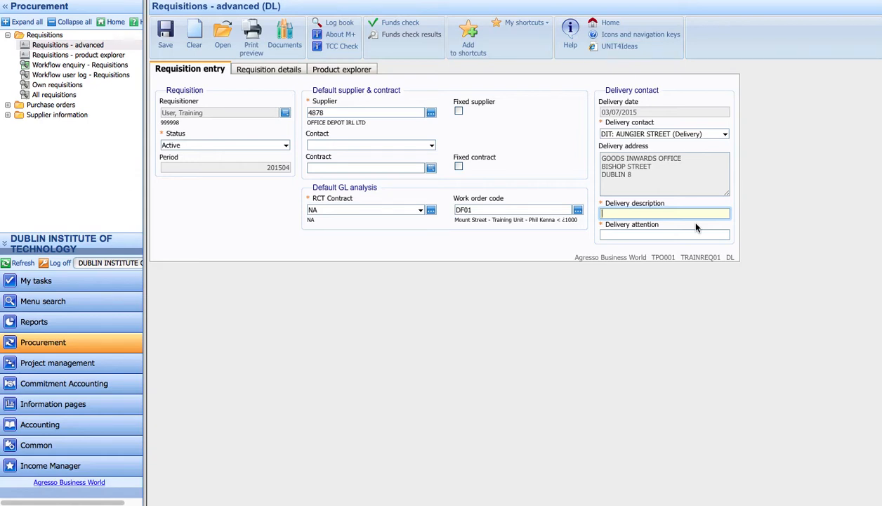
# Enter the goods inwards officer as delivery description and the 5th Floor recipient as delivery attention, then show Requisition details
pyautogui.write('Goods Inwards Officer - Marc')
pyautogui.click(673, 236)
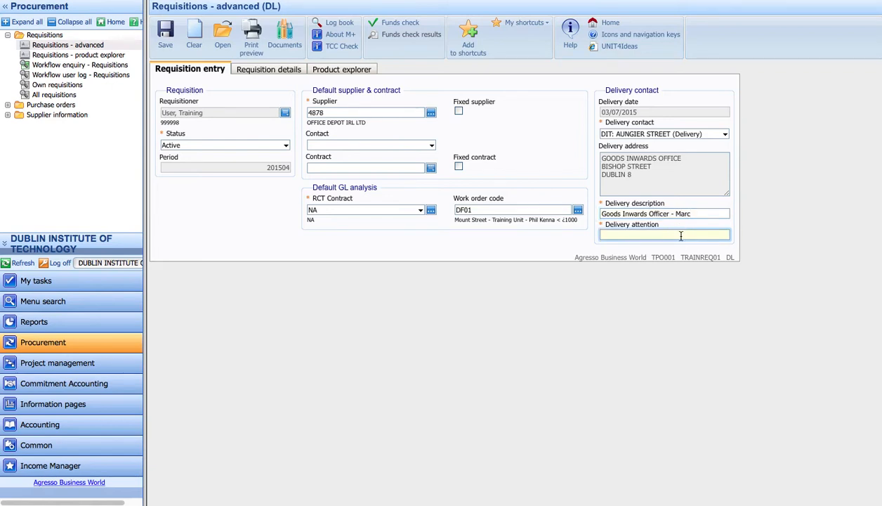
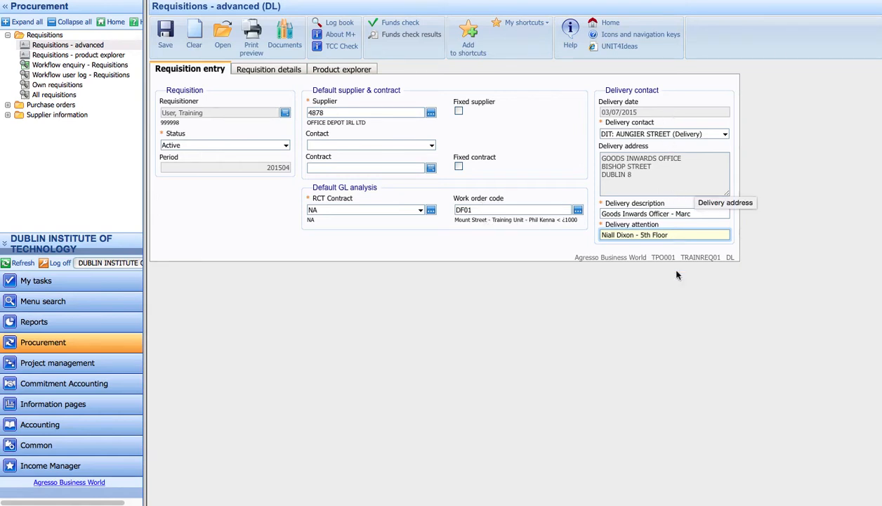
pyautogui.click(262, 73)
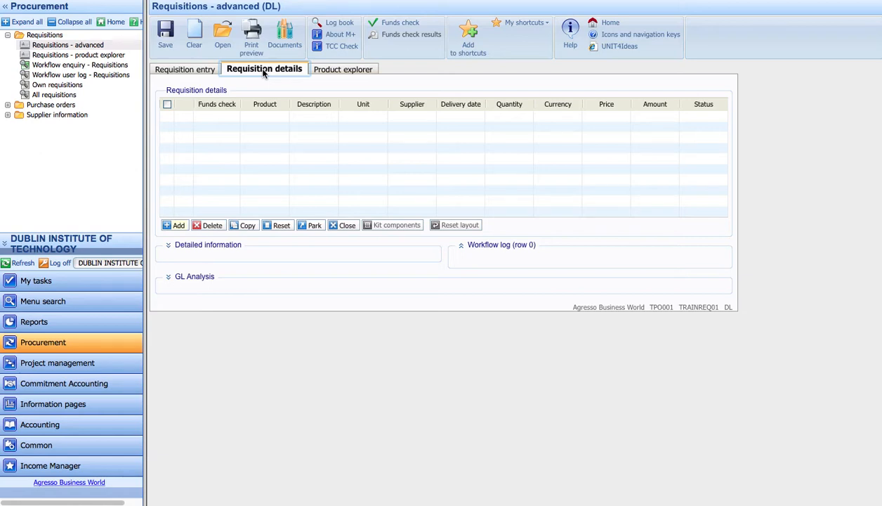
# Add line SB0014 (PK50 suspension files), quantity 10 at 6.99, totalling 69.90
pyautogui.click(264, 122)
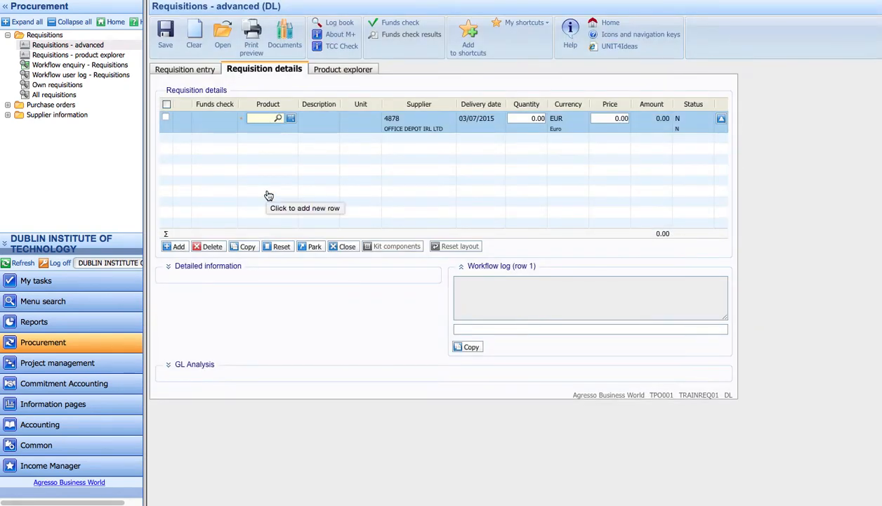
pyautogui.write('sus')
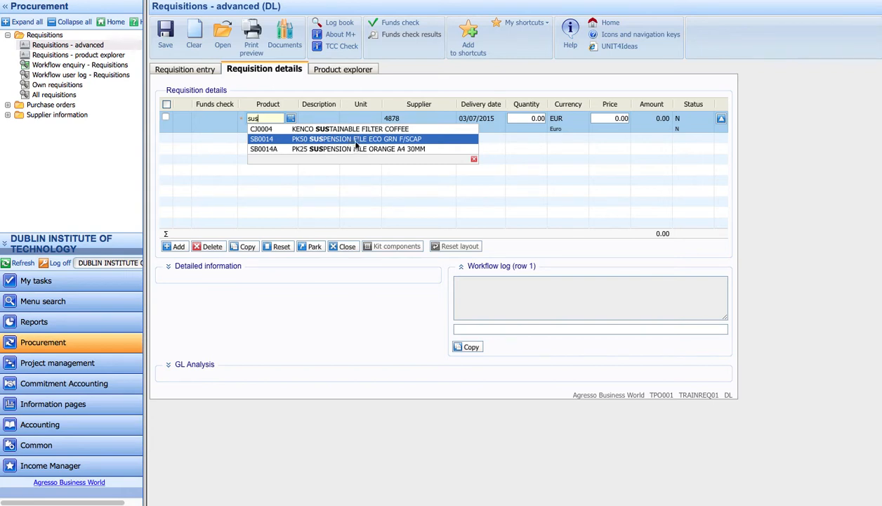
pyautogui.click(300, 142)
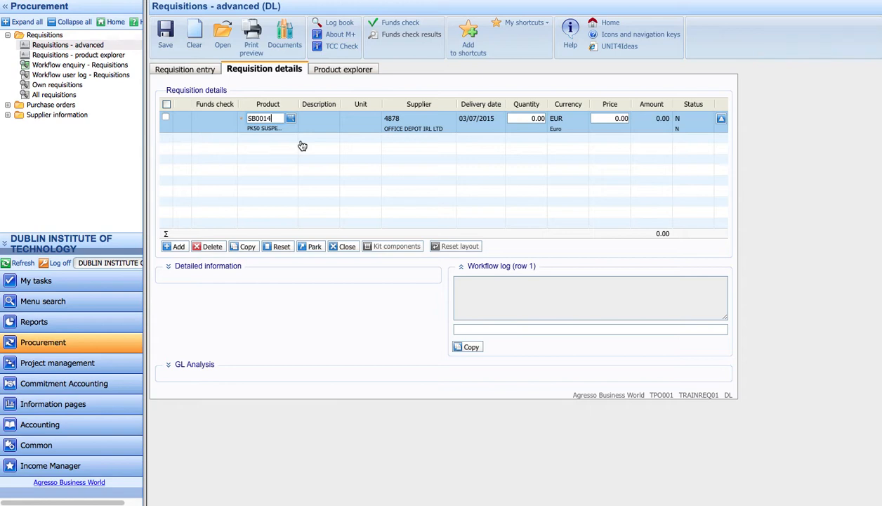
pyautogui.click(531, 124)
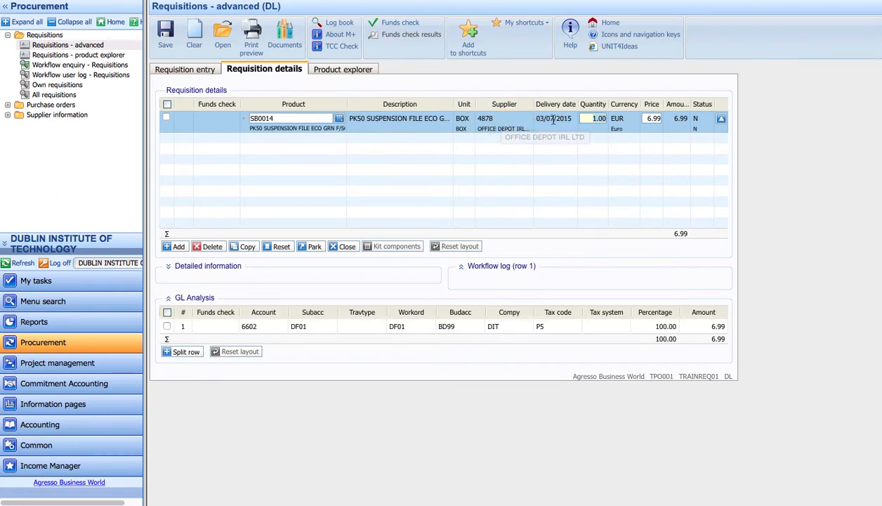
pyautogui.click(590, 120)
pyautogui.write('10')
pyautogui.press('Tab')
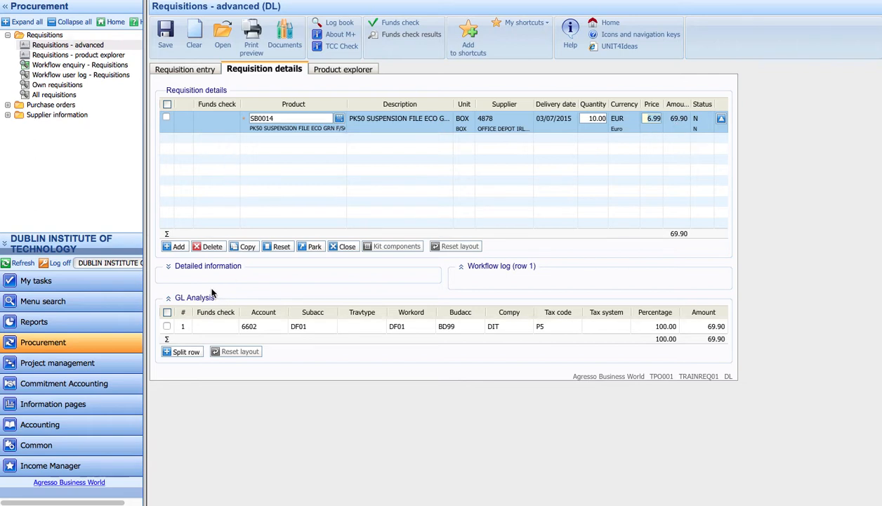
# Expand the line's Detailed information to view product text OFFICE DEPOT CODE:182280 / OTHER BOX50
pyautogui.click(169, 267)
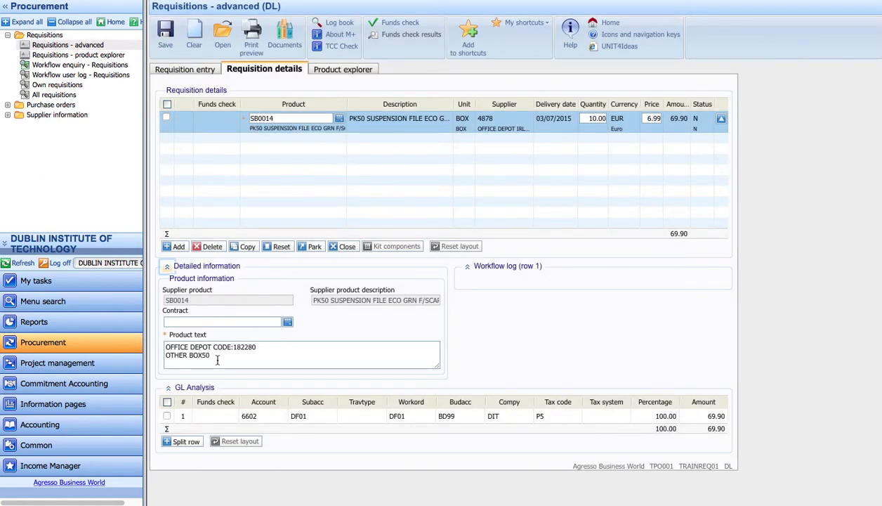
pyautogui.moveTo(166, 345); pyautogui.dragTo(269, 356)
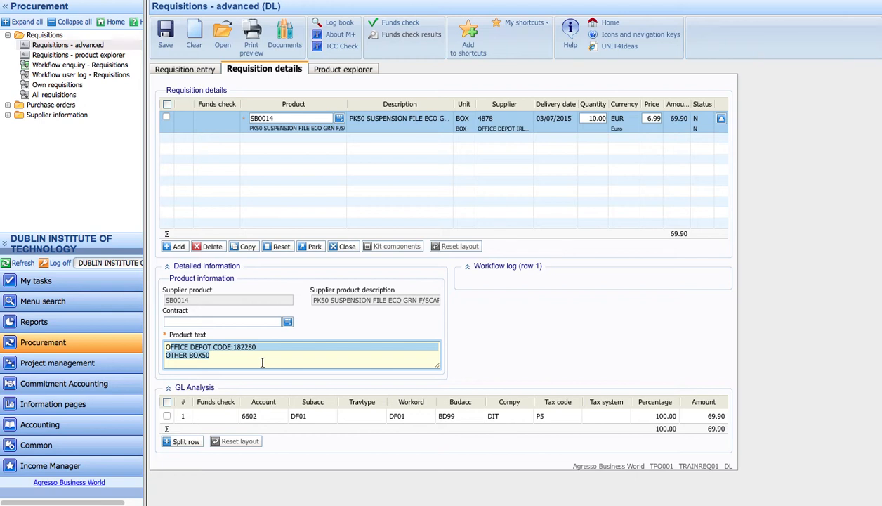
pyautogui.moveTo(190, 354); pyautogui.dragTo(204, 357)
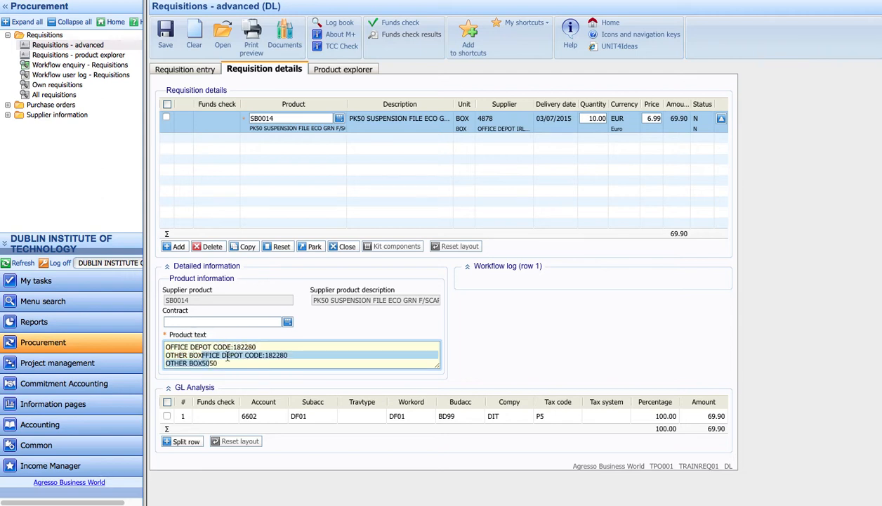
pyautogui.press('Delete')
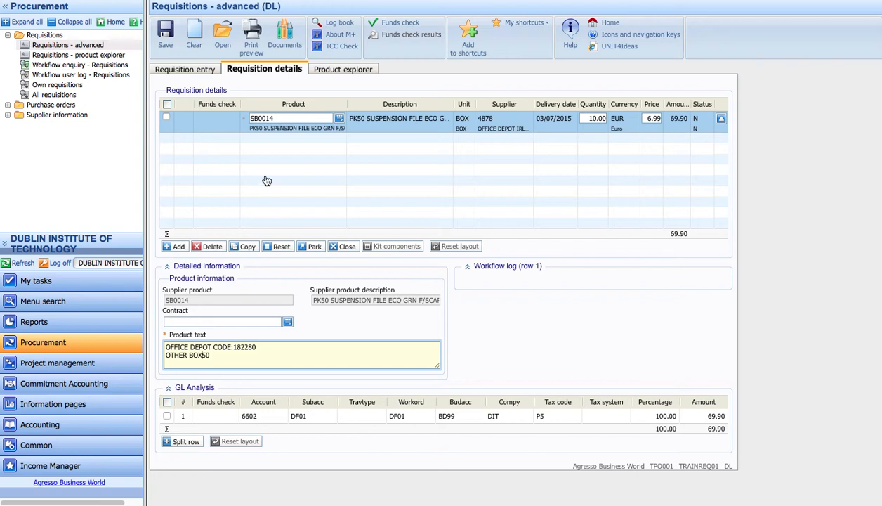
# Add SJ0042 universal tape, quantity 12 at 0.87 (10.44), bringing the total to 80.34
pyautogui.click(271, 139)
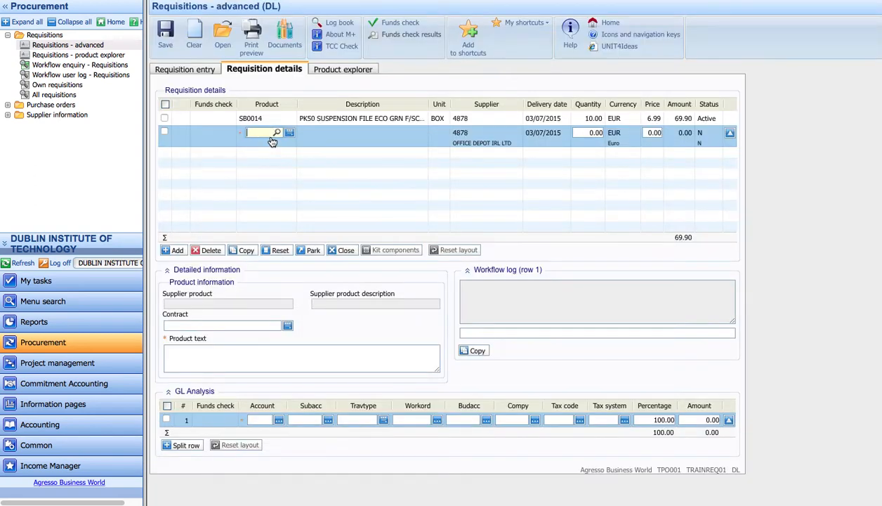
pyautogui.write('tape')
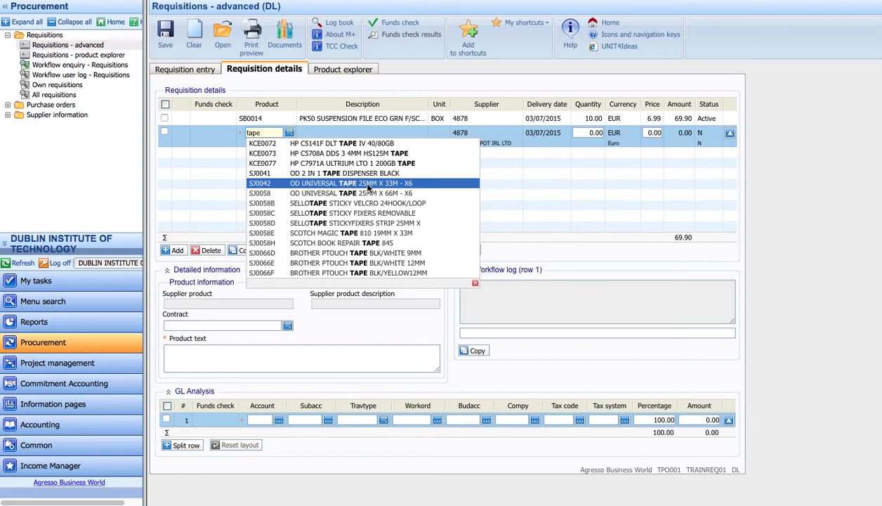
pyautogui.click(304, 185)
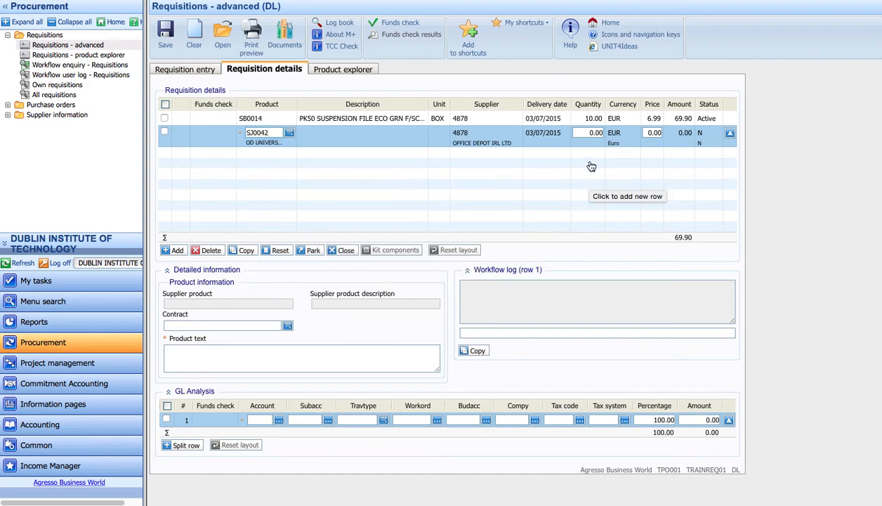
pyautogui.click(590, 134)
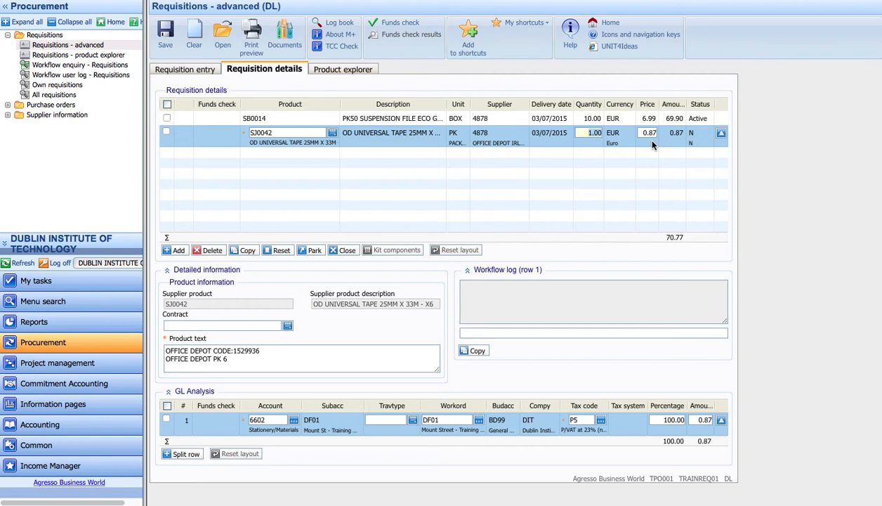
pyautogui.write('12')
pyautogui.click(650, 143)
pyautogui.click(667, 237)
pyautogui.moveTo(667, 236); pyautogui.dragTo(683, 237)
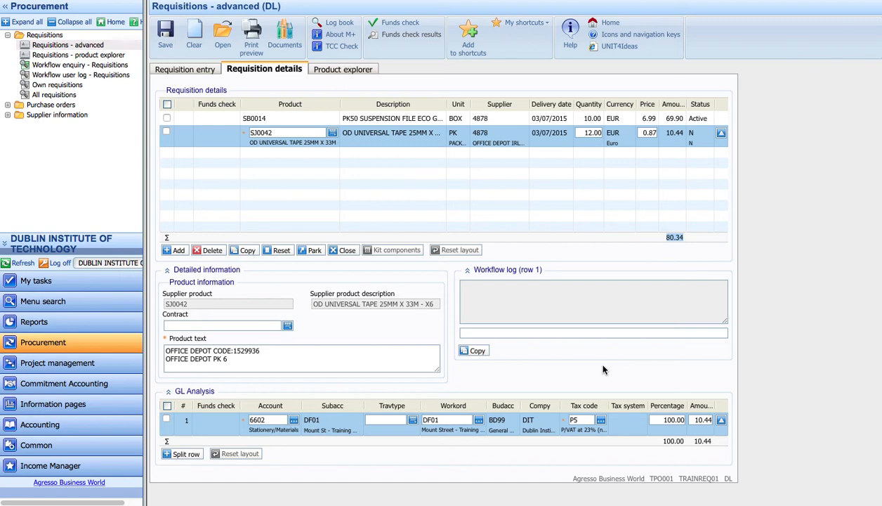
# Run Funds check and TCC Check, confirming the 'TCC Check is successful' message
pyautogui.click(396, 26)
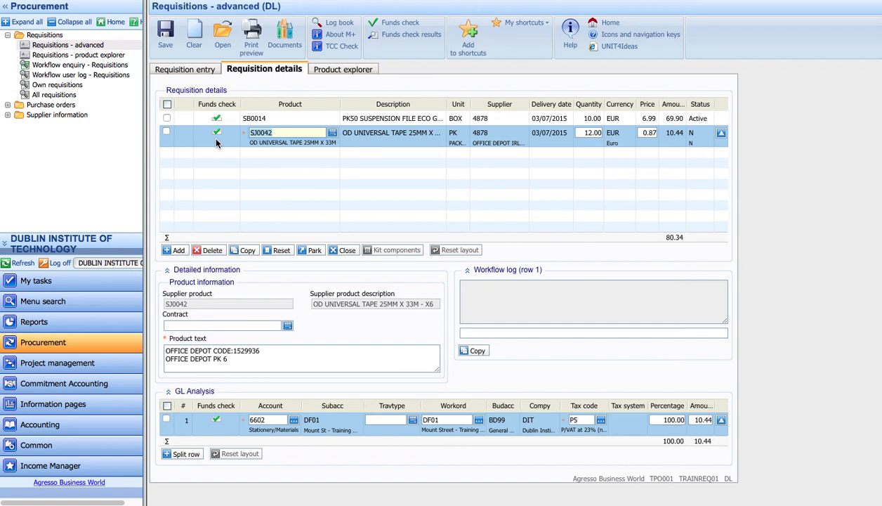
pyautogui.click(341, 47)
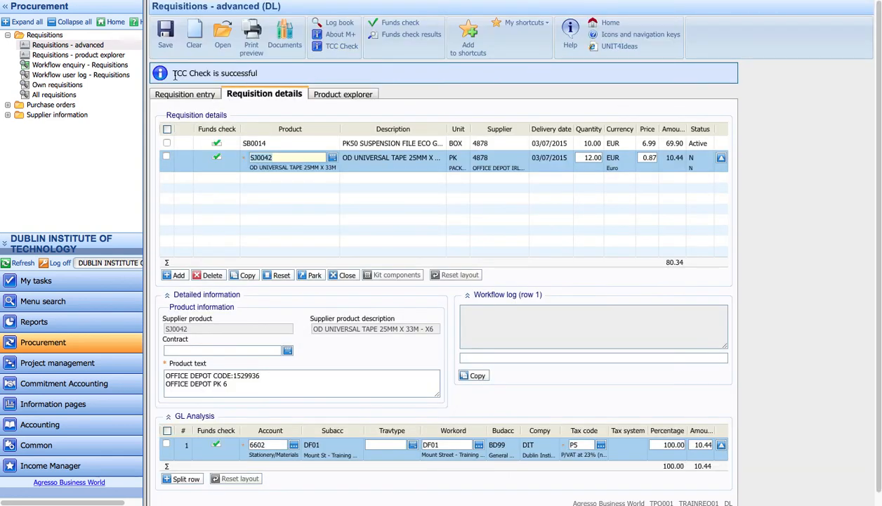
pyautogui.moveTo(168, 73); pyautogui.dragTo(264, 73)
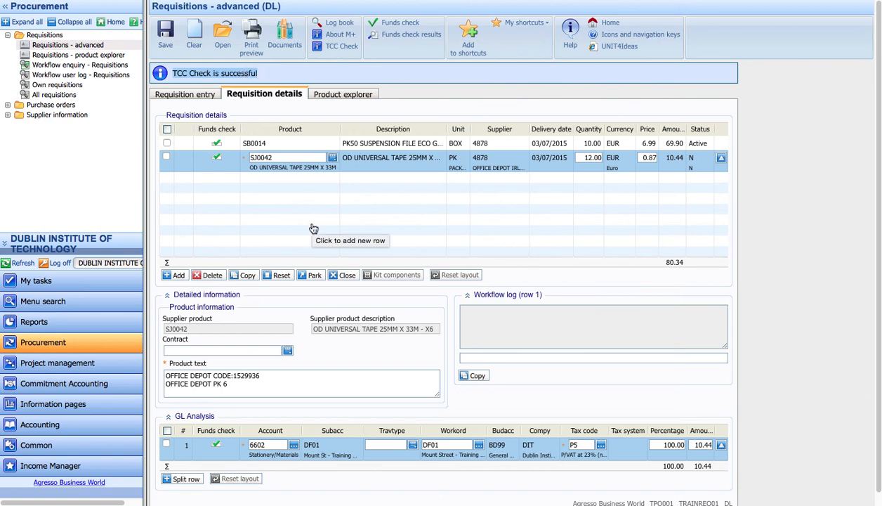
# Save the requisition and note its newly assigned requisition number
pyautogui.click(167, 42)
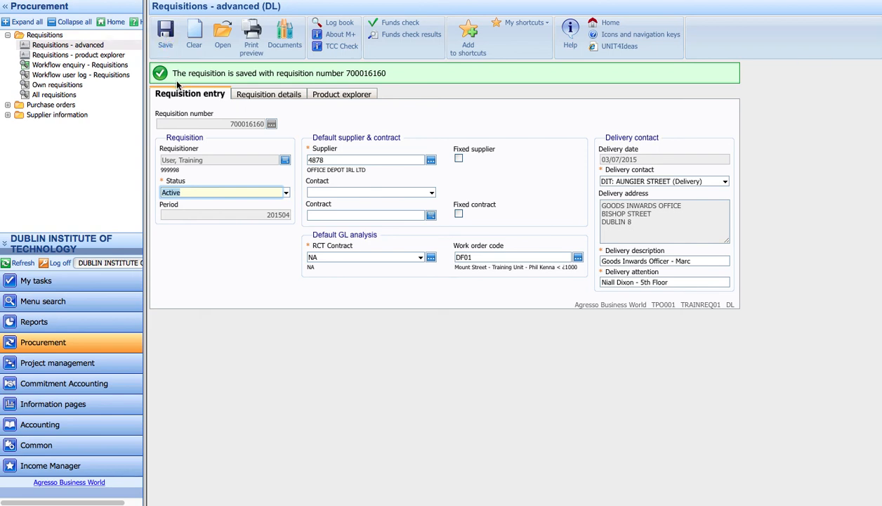
pyautogui.moveTo(175, 75); pyautogui.dragTo(387, 74)
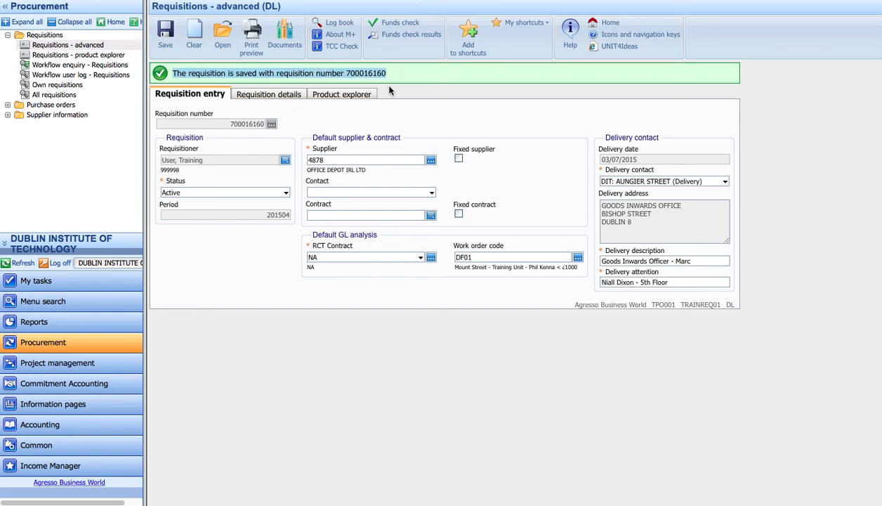